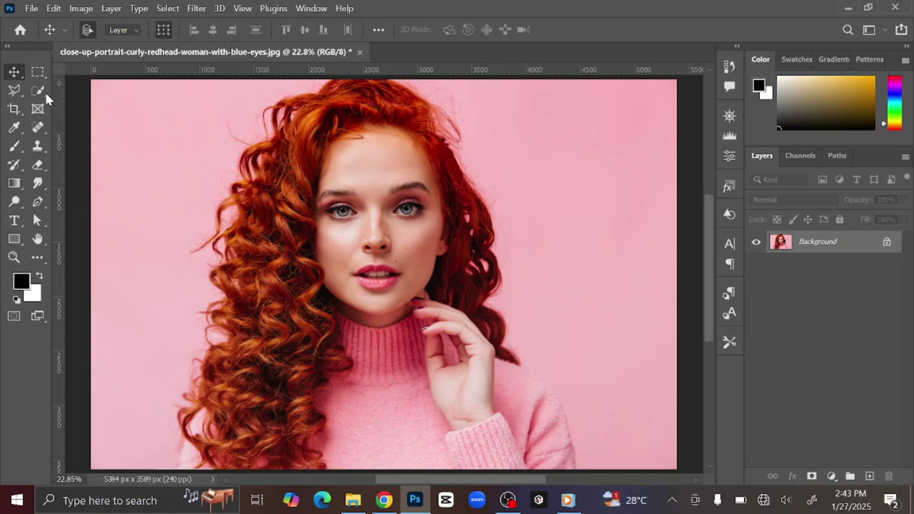
Open the selection tools flyout in the toolbar to reach Quick Selection
left_click_drag(37, 92, 100, 105)
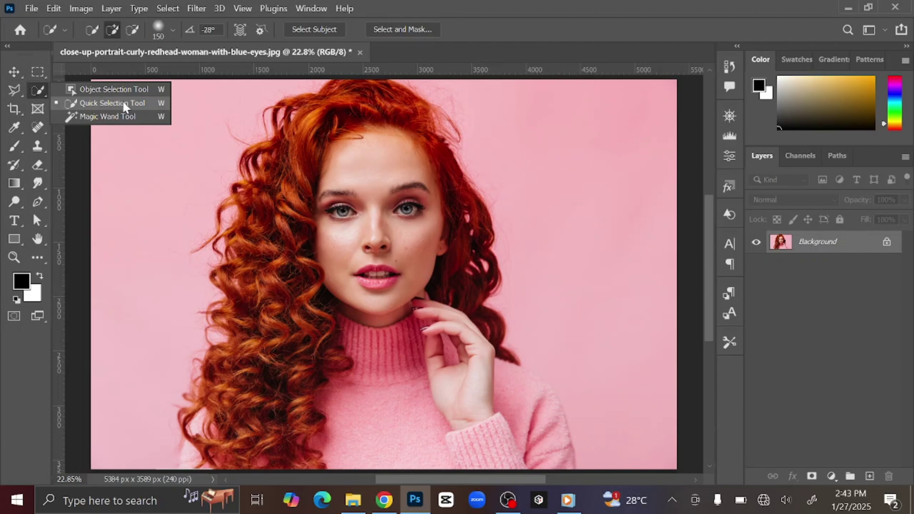
Pick the Quick Selection Tool and run Select Subject to select the curly-haired woman
left_click(123, 104)
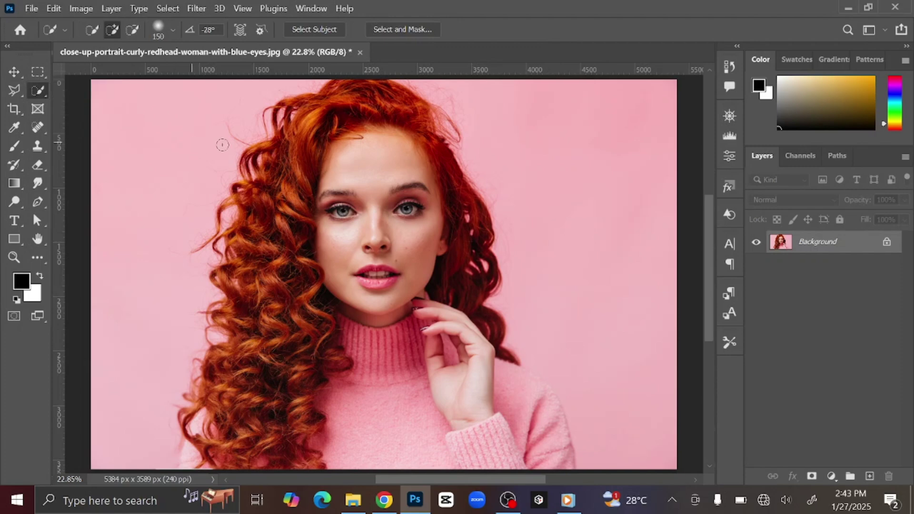
left_click(312, 28)
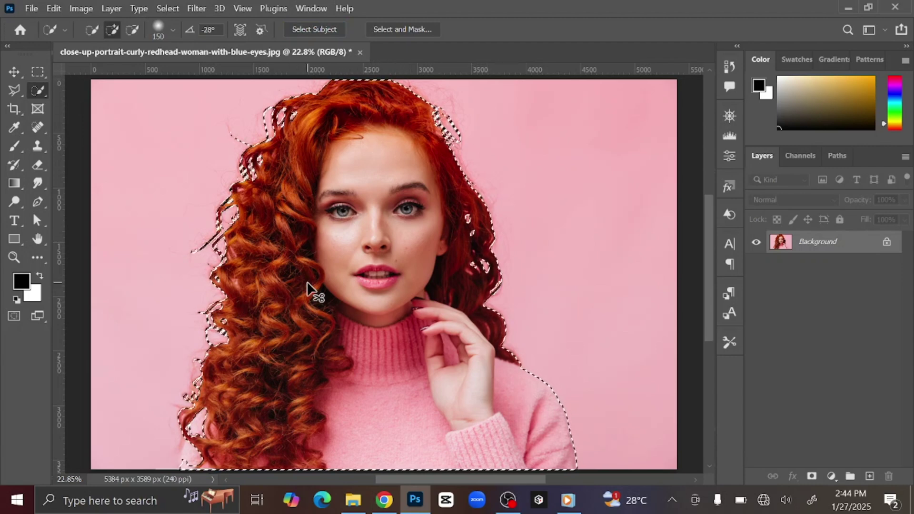
Zoom into the lower-left hair edge and brush the missed area into the selection
scroll(307, 285, "up", 1)
scroll(307, 283, "up", 3)
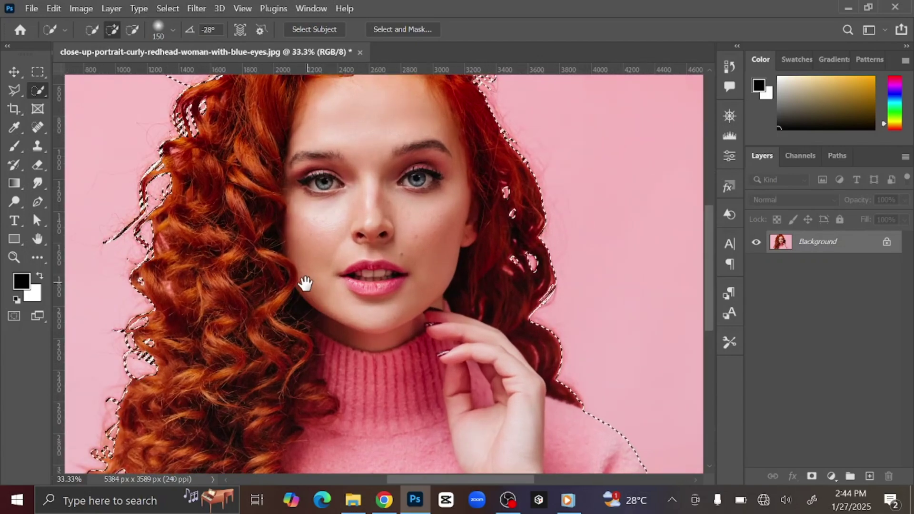
left_click_drag(307, 282, 445, 122)
left_click_drag(347, 301, 402, 243)
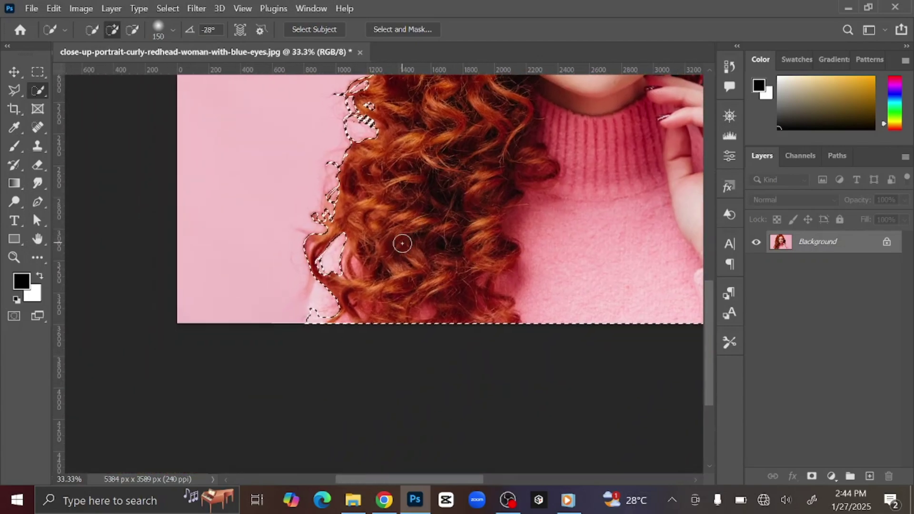
scroll(402, 243, "up", 2)
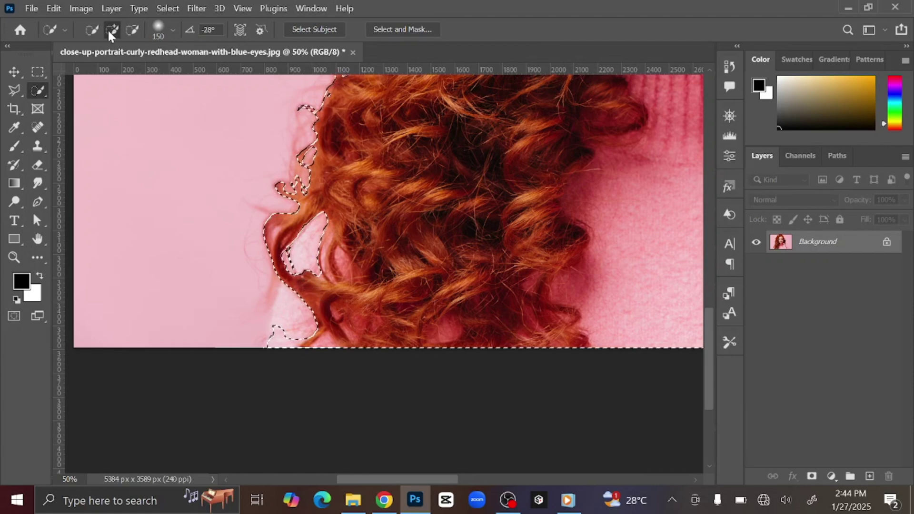
mouse_move(288, 228)
left_mouse_down()
mouse_move(337, 211)
mouse_move(296, 243)
mouse_move(291, 278)
left_mouse_up()
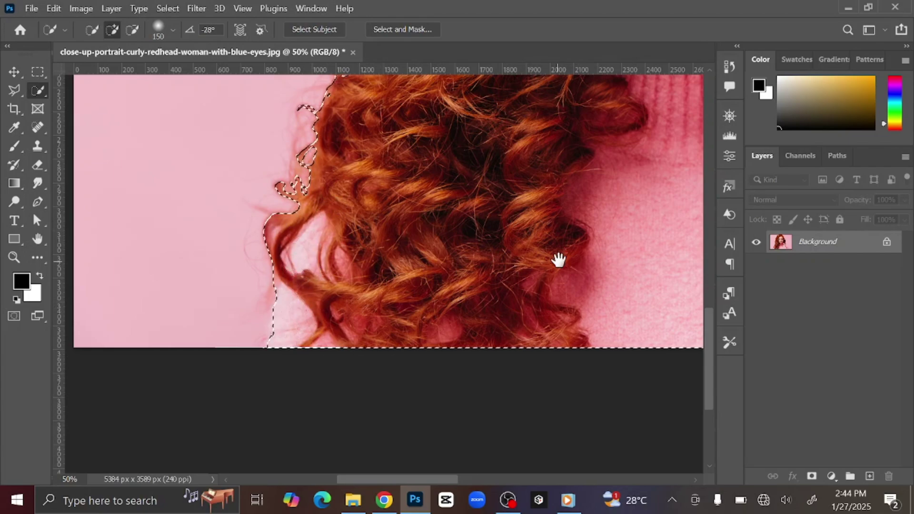
Check the face and right hair edge, then fit the whole image on screen
left_click_drag(555, 259, 503, 370)
left_click_drag(491, 248, 370, 381)
mouse_move(577, 229)
left_mouse_down()
mouse_move(590, 351)
mouse_move(455, 398)
mouse_move(460, 316)
left_mouse_up()
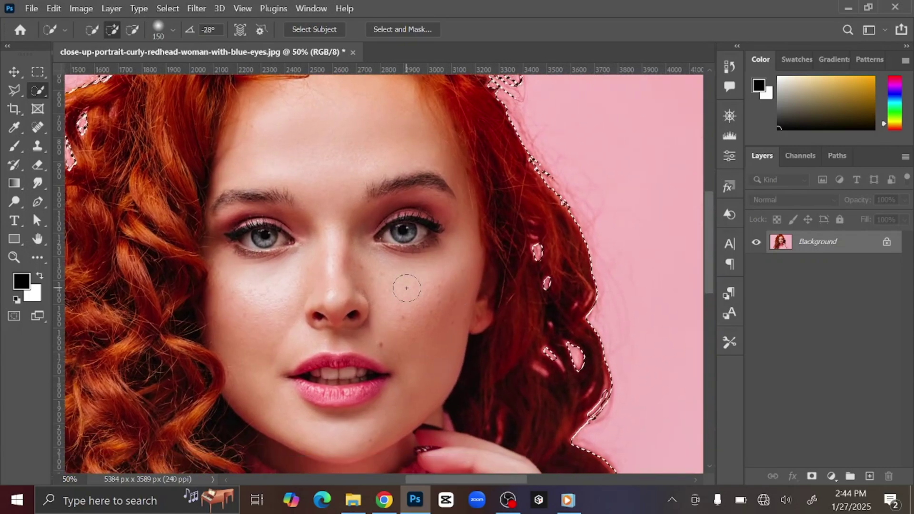
key("ctrl+0")
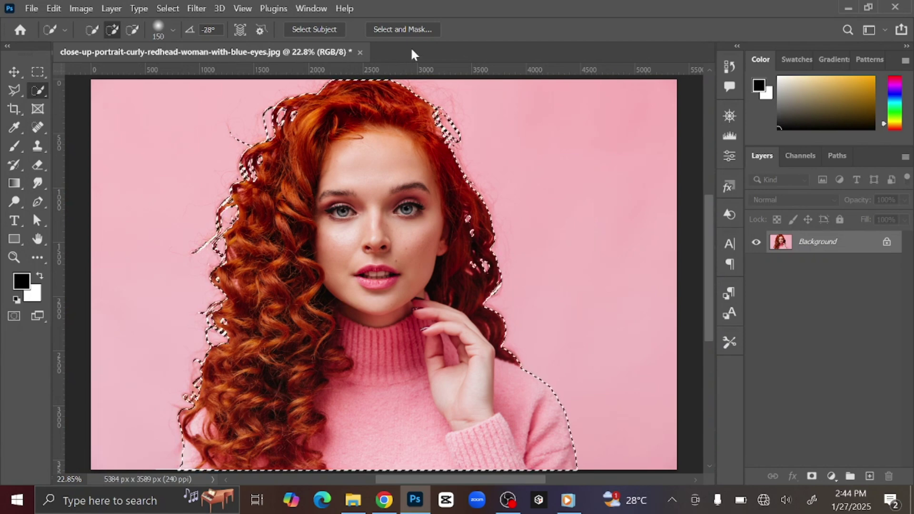
Open Select and Mask with the red Overlay view mode and select the overlay opacity
left_click(405, 30)
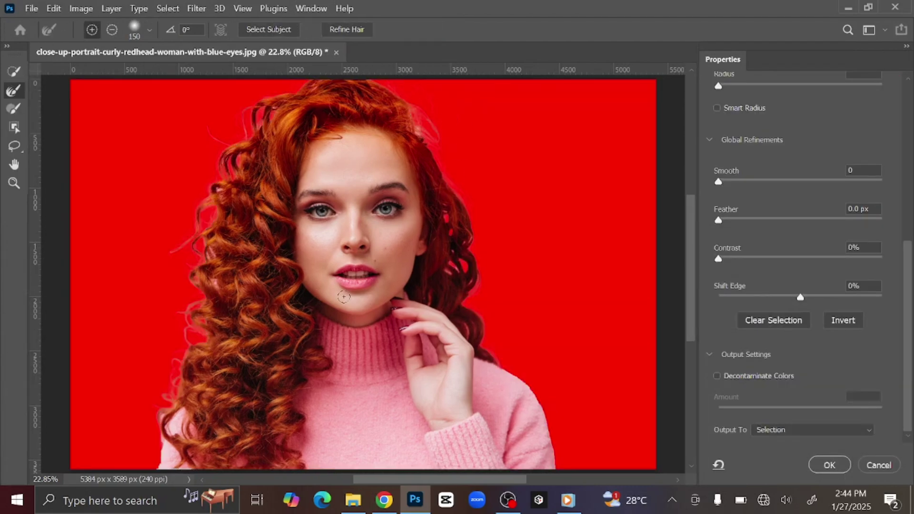
scroll(809, 246, "up", 7)
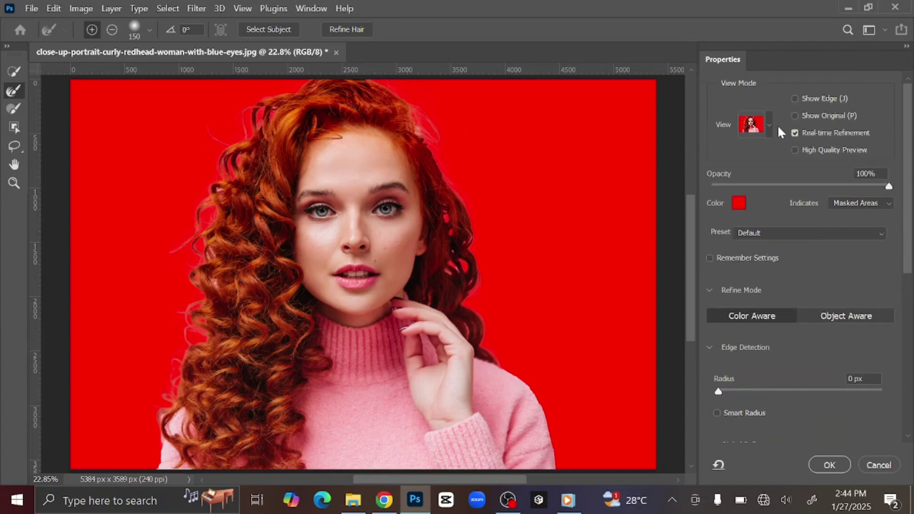
left_click(769, 122)
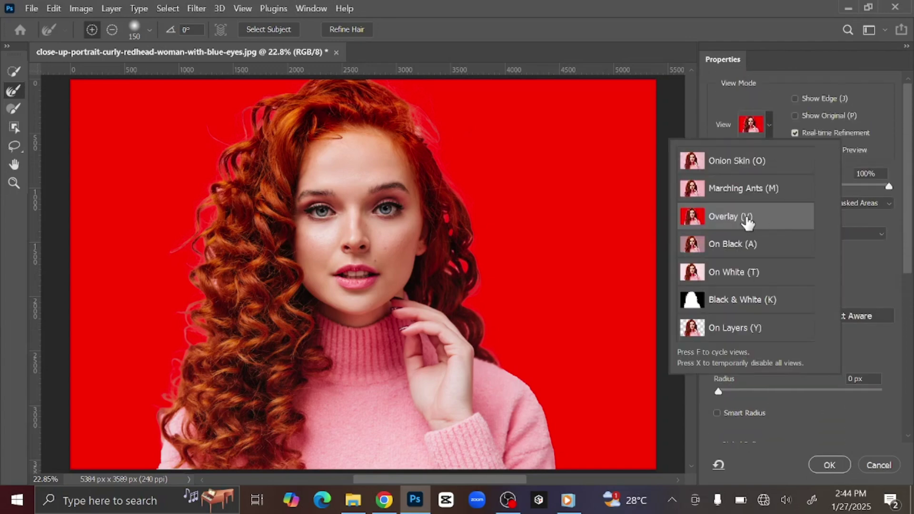
left_click(769, 125)
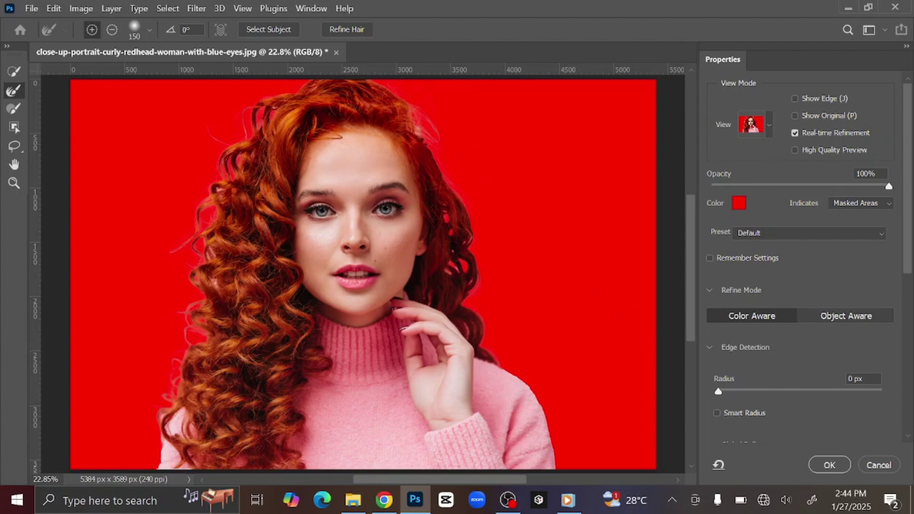
key("Tab")
left_click(737, 202)
left_click_drag(700, 215, 738, 159)
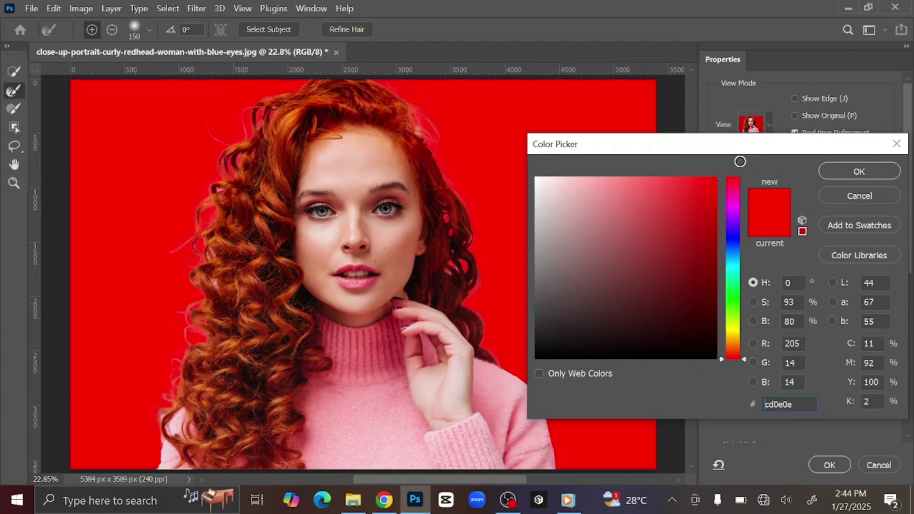
left_click(834, 174)
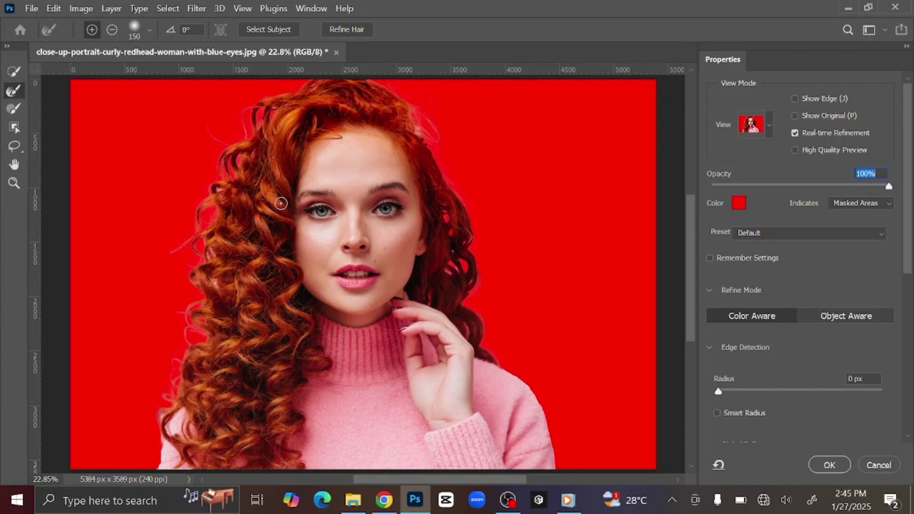
Refine the selection edge along the top and lower-left curls, then zoom back out
scroll(281, 203, "up", 2)
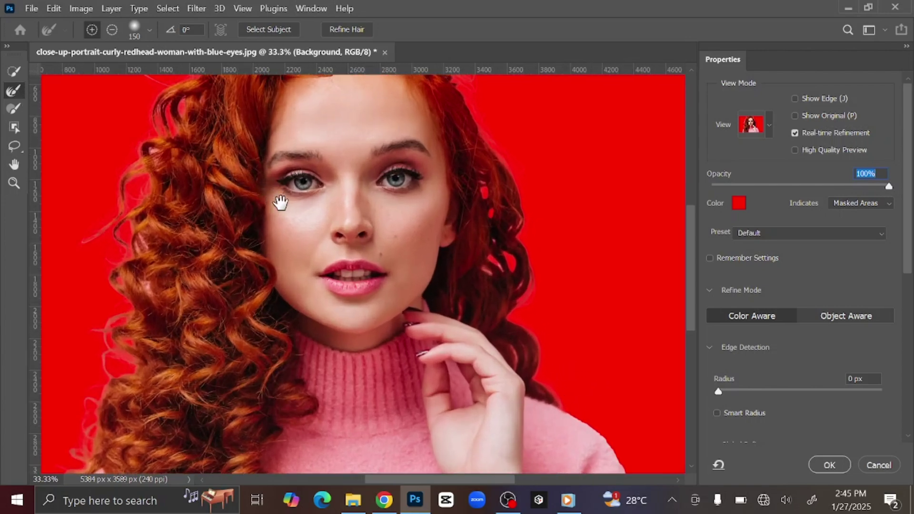
scroll(292, 241, "up", 3)
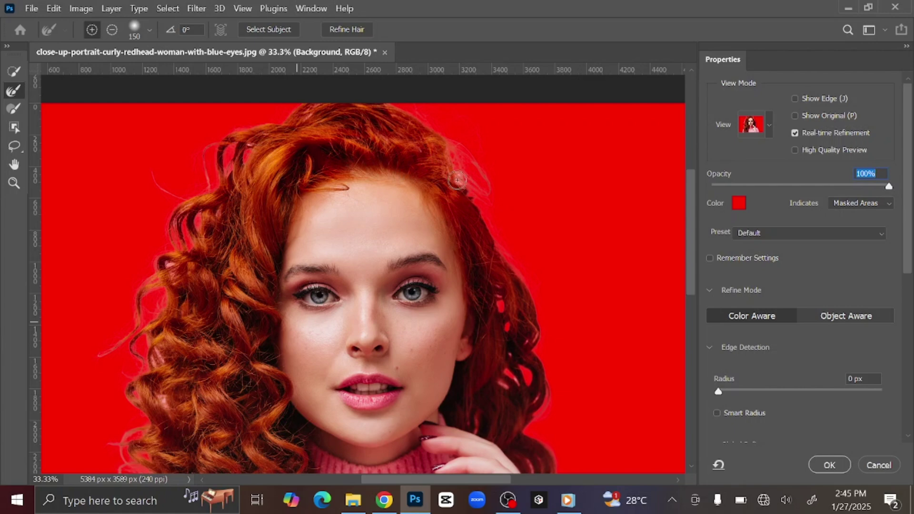
mouse_move(459, 183)
left_mouse_down()
mouse_move(435, 146)
mouse_move(321, 131)
mouse_move(250, 143)
left_mouse_up()
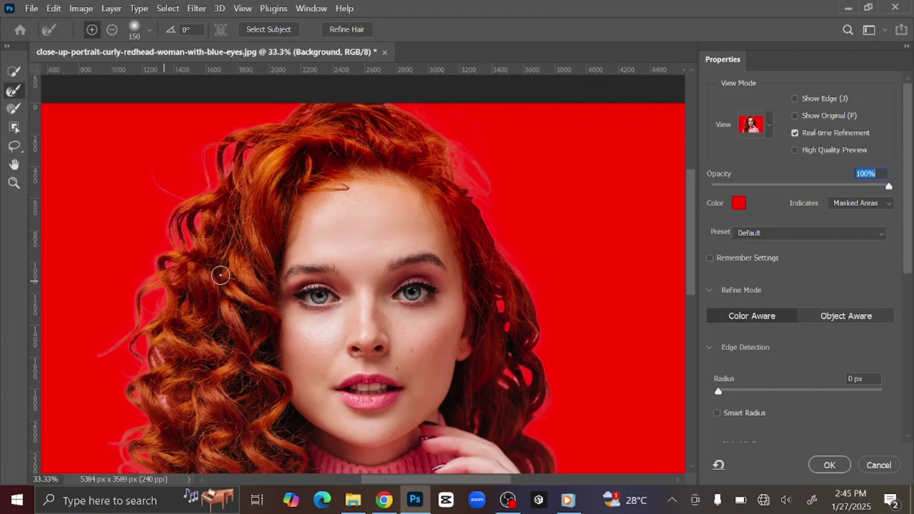
left_click_drag(223, 281, 284, 154)
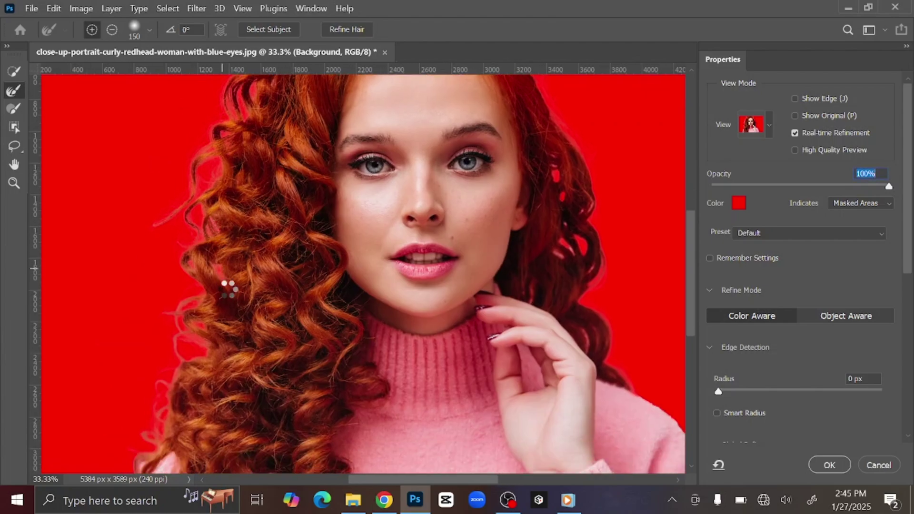
left_click_drag(227, 289, 317, 132)
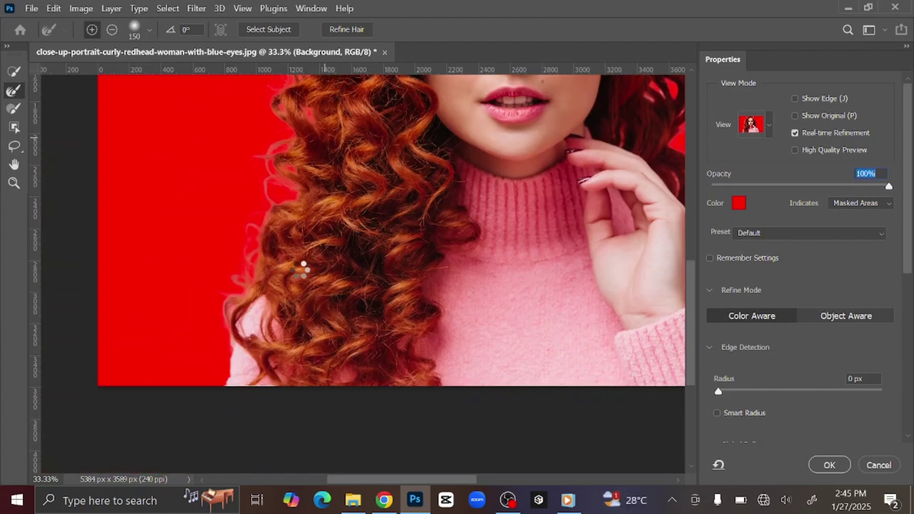
scroll(447, 255, "down", 3)
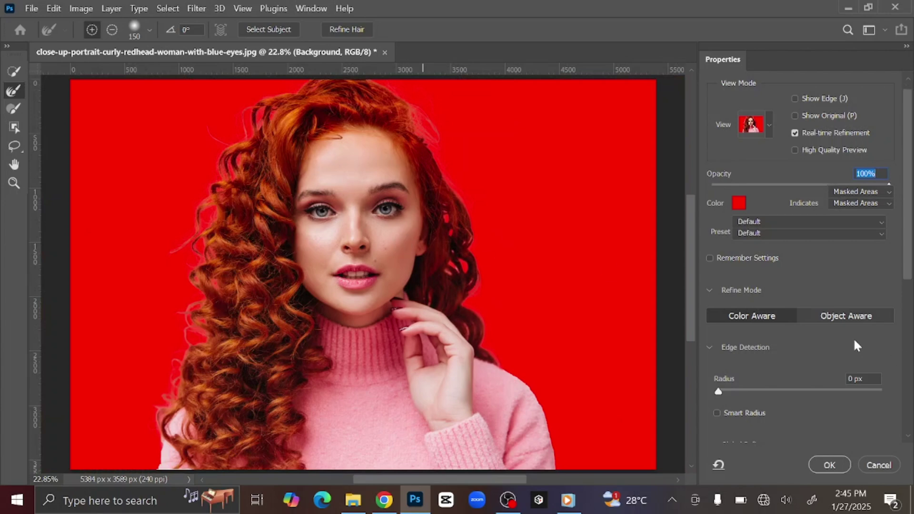
Set Output To New Layer in Output Settings and confirm Select and Mask
scroll(855, 346, "down", 10)
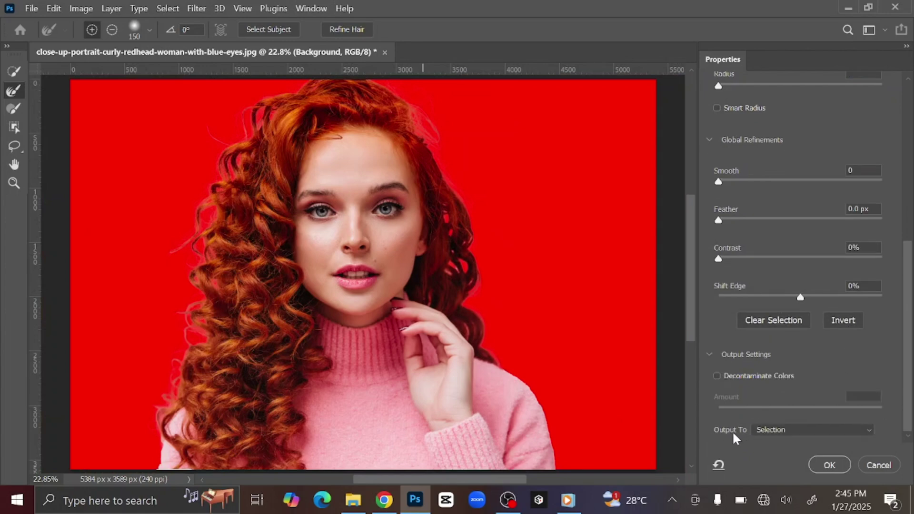
left_click(849, 430)
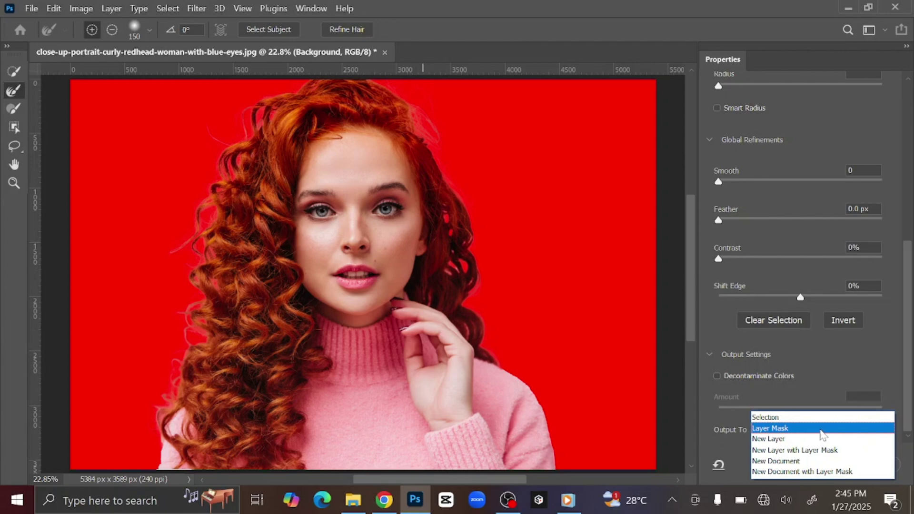
left_click(805, 439)
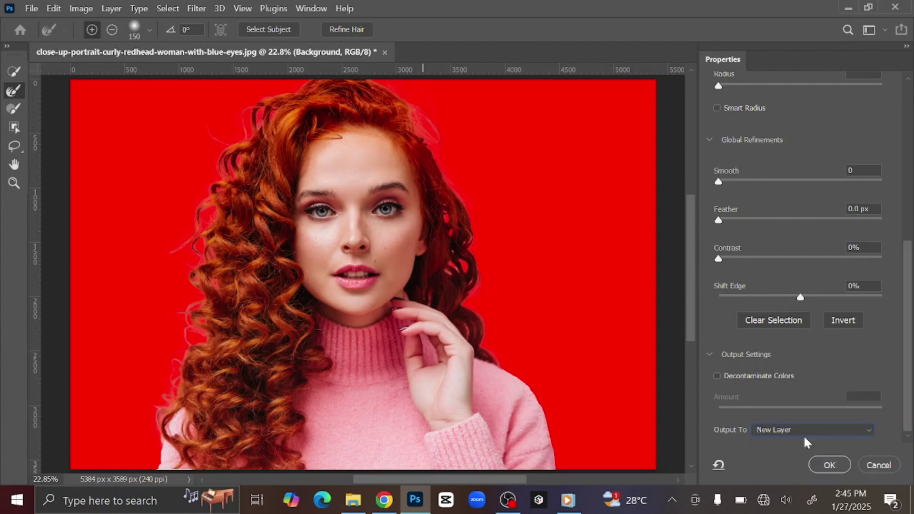
left_click(828, 465)
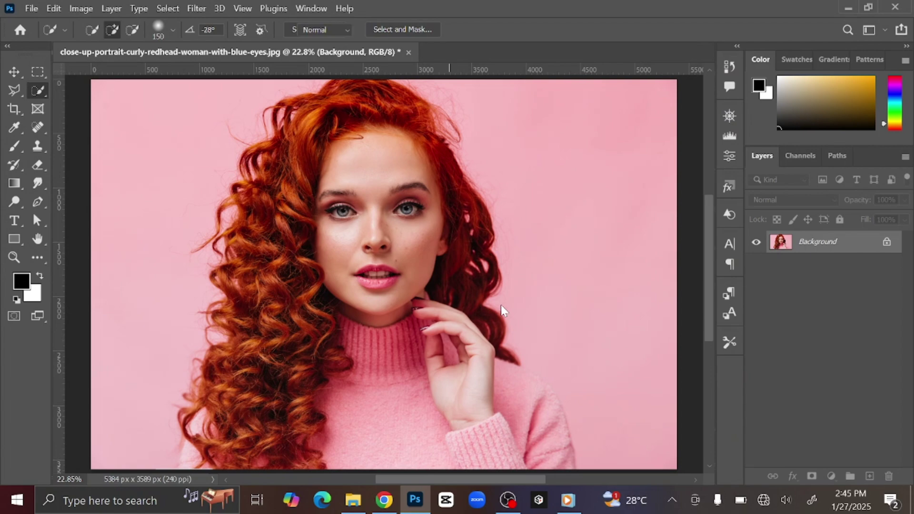
Use the Move tool to shift the cut-out portrait leftward toward the canvas center
left_click(14, 72)
left_click_drag(379, 255, 409, 224)
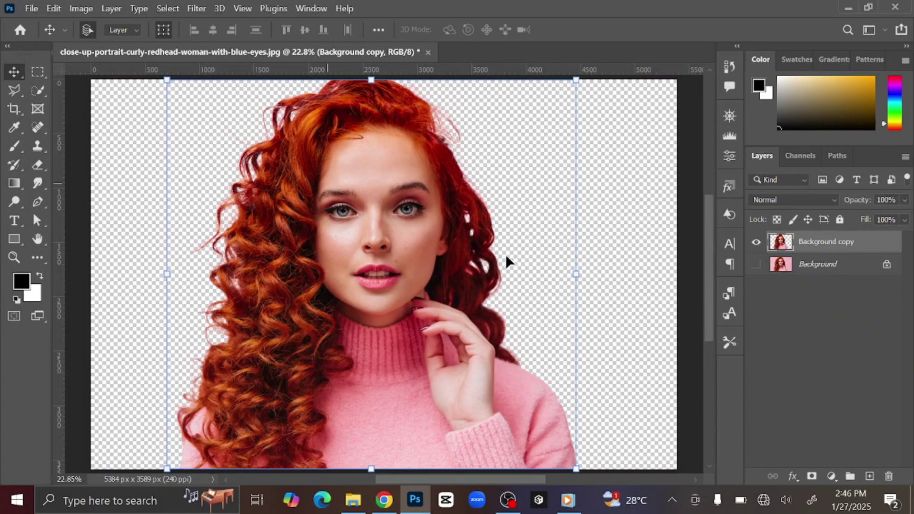
Add a Solid Color fill layer set to blue 1c11b8
left_click(831, 476)
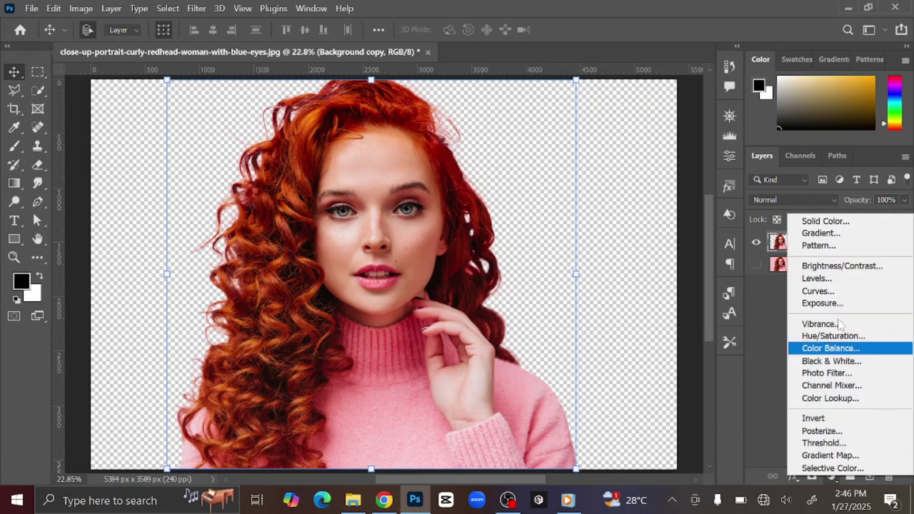
left_click(836, 222)
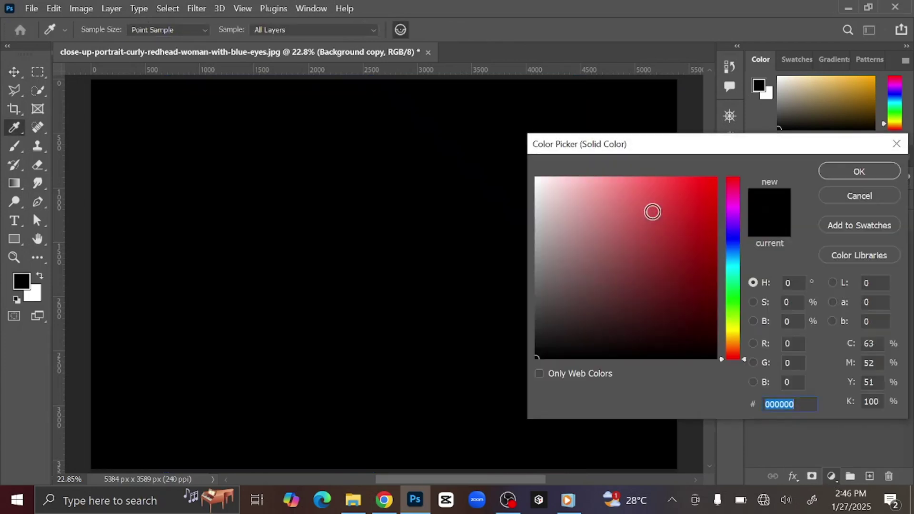
mouse_move(668, 208)
left_mouse_down()
mouse_move(622, 286)
mouse_move(634, 171)
mouse_move(644, 247)
mouse_move(636, 275)
mouse_move(655, 267)
left_mouse_up()
left_click_drag(735, 266, 730, 233)
left_click_drag(679, 249, 701, 227)
left_click(859, 172)
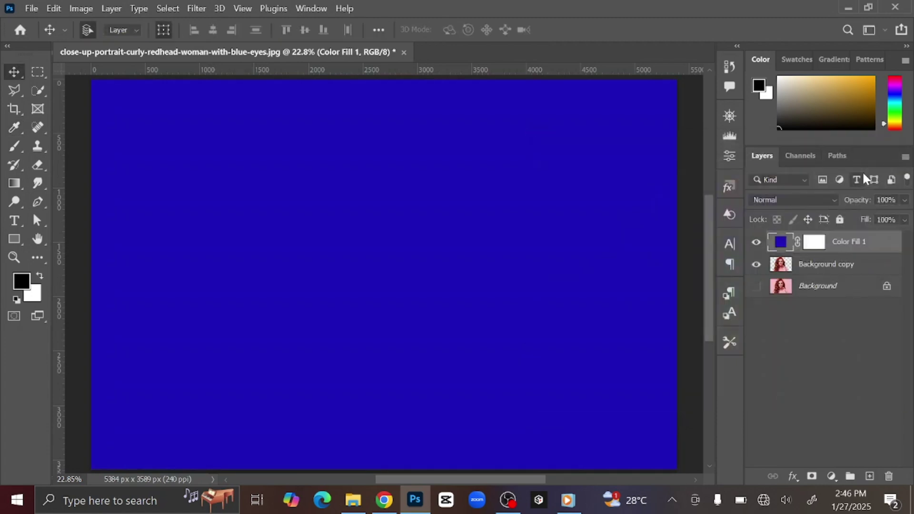
Move Color Fill 1 beneath Background copy, check layer visibility, and reopen the fill's Color Picker
left_click_drag(866, 243, 858, 265)
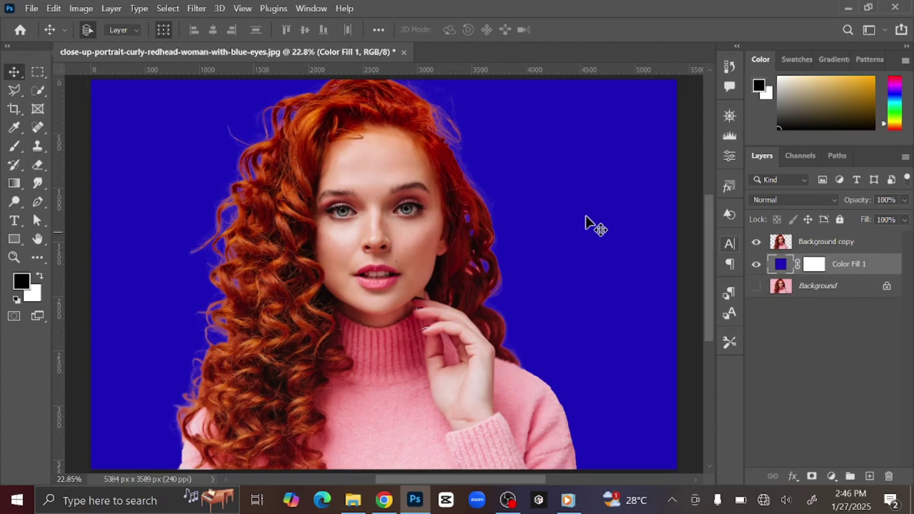
left_click(756, 265)
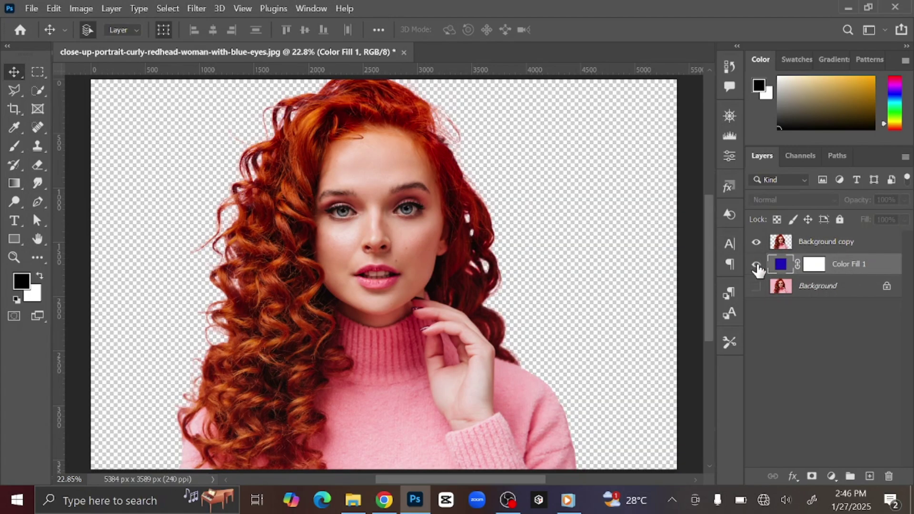
left_click(756, 266)
left_click(756, 243)
left_click(756, 243)
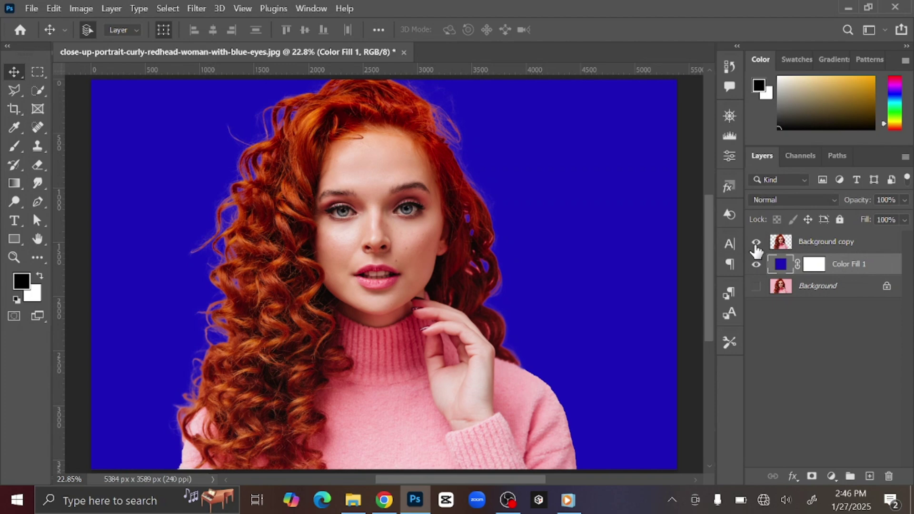
double_click(781, 264)
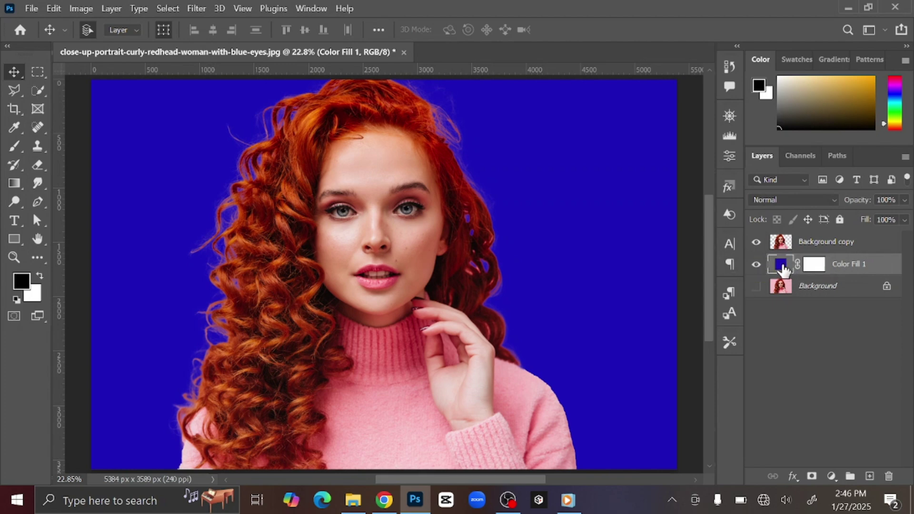